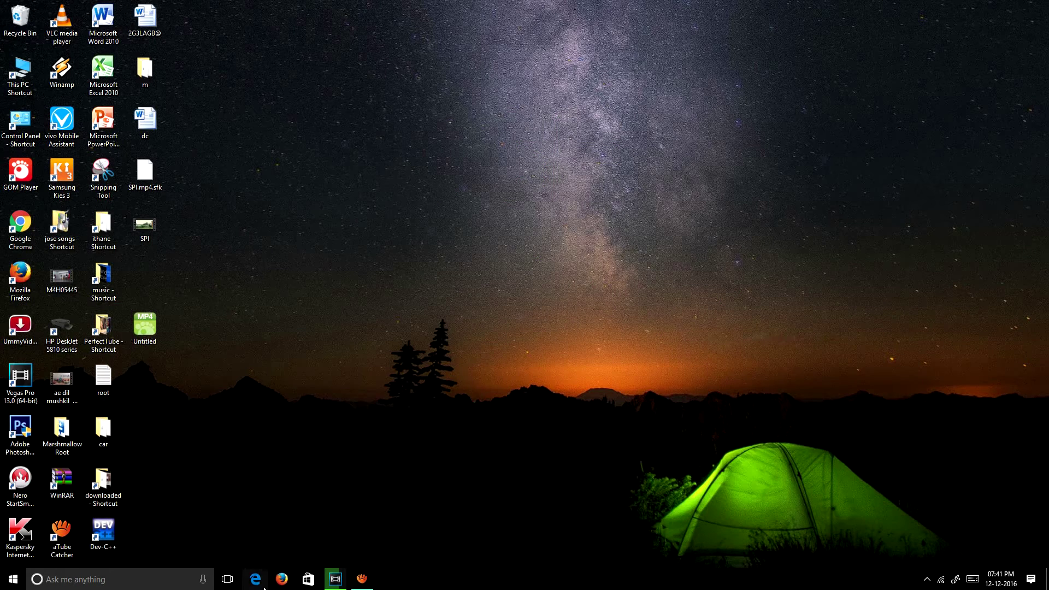
# Step: Open Firefox on Google and erase the Google URL from the address bar using the touch keyboard
pyautogui.click(282, 578)
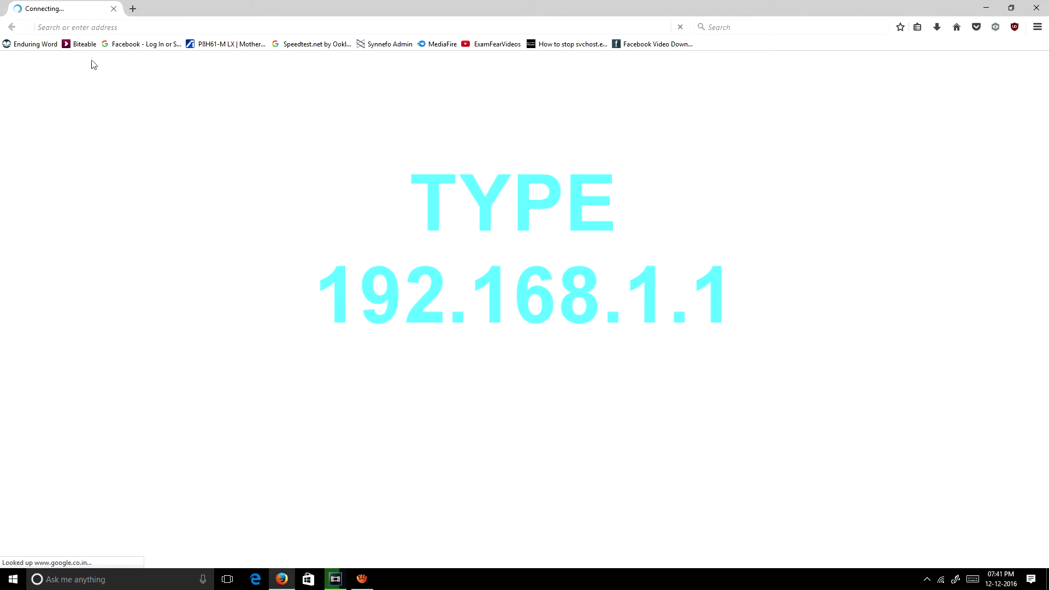
pyautogui.click(77, 30)
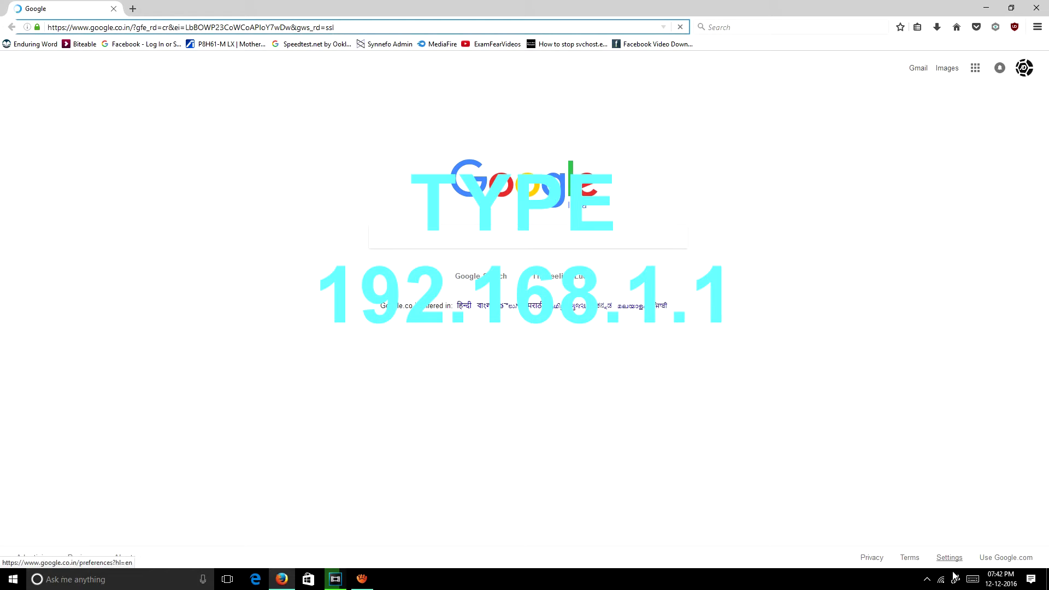
pyautogui.click(971, 578)
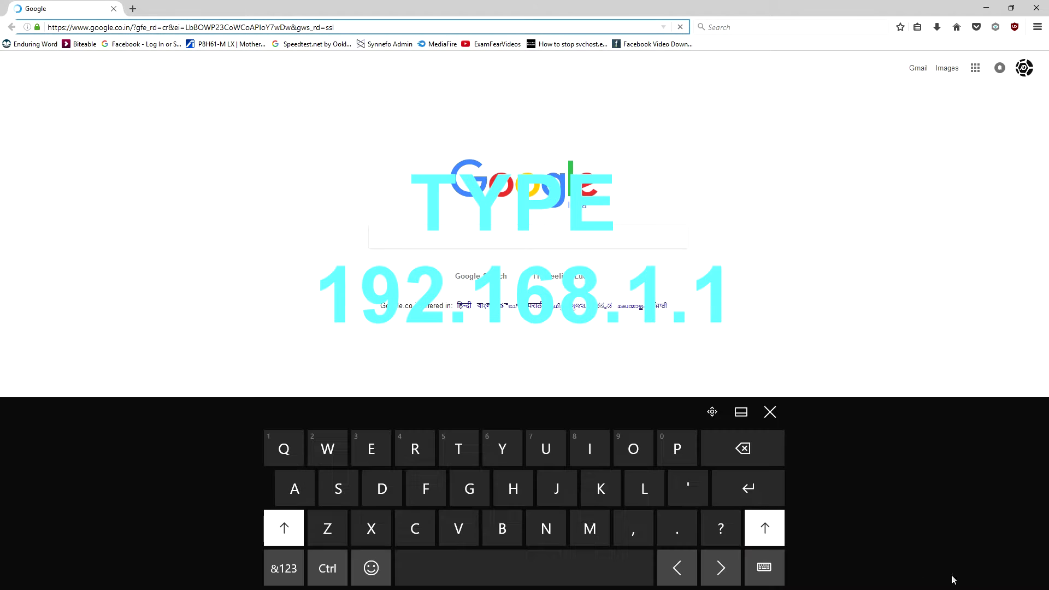
pyautogui.click(742, 448)
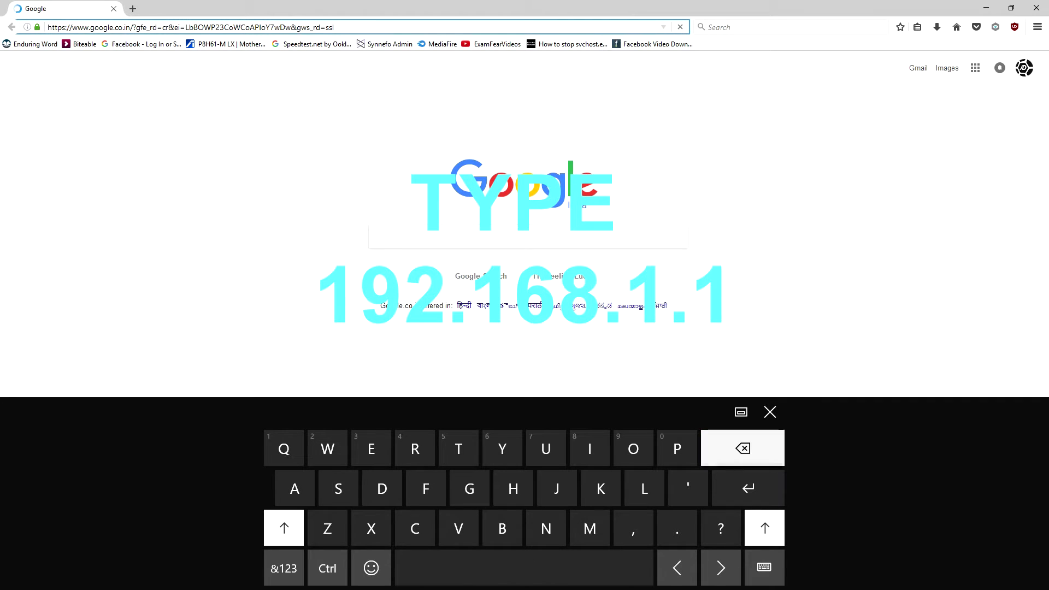
pyautogui.press('BackSpace')
pyautogui.press('BackSpace')
pyautogui.press('BackSpace')
pyautogui.press('BackSpace')
pyautogui.press('BackSpace')
pyautogui.press('BackSpace')
pyautogui.press('BackSpace')
pyautogui.press('BackSpace')
pyautogui.press('BackSpace')
pyautogui.press('BackSpace')
pyautogui.press('BackSpace')
pyautogui.press('BackSpace')
pyautogui.press('BackSpace')
pyautogui.press('BackSpace')
pyautogui.press('BackSpace')
pyautogui.press('BackSpace')
pyautogui.press('BackSpace')
pyautogui.press('BackSpace')
pyautogui.press('BackSpace')
pyautogui.press('BackSpace')
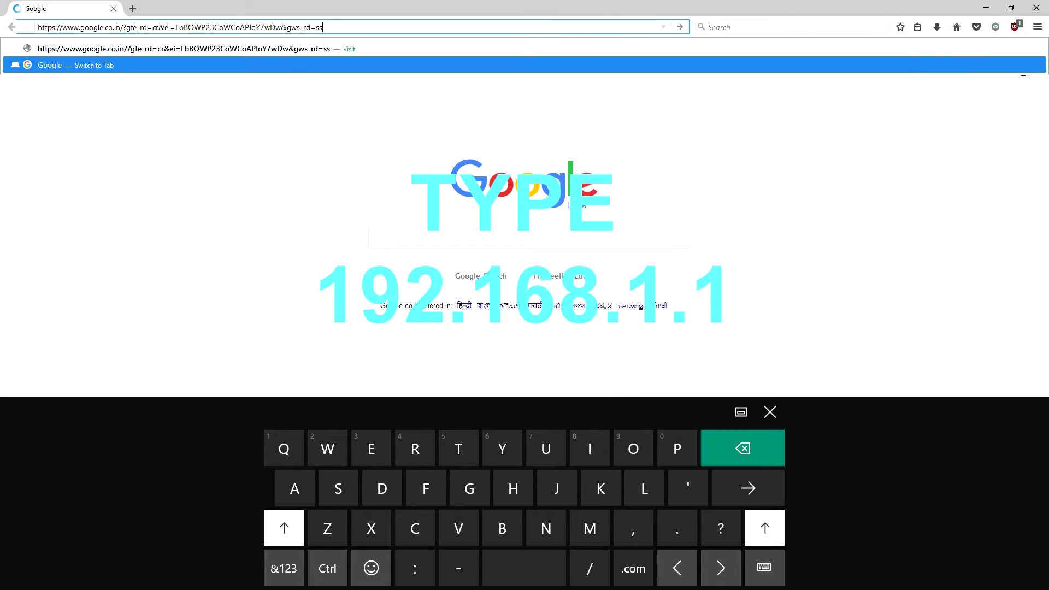
pyautogui.press('BackSpace')
pyautogui.press('BackSpace')
pyautogui.press('BackSpace')
pyautogui.press('BackSpace')
pyautogui.press('BackSpace')
pyautogui.press('BackSpace')
pyautogui.press('BackSpace')
pyautogui.press('BackSpace')
pyautogui.press('BackSpace')
pyautogui.press('BackSpace')
pyautogui.press('BackSpace')
pyautogui.press('BackSpace')
pyautogui.press('BackSpace')
pyautogui.press('BackSpace')
pyautogui.press('BackSpace')
pyautogui.press('BackSpace')
pyautogui.press('BackSpace')
pyautogui.press('BackSpace')
pyautogui.press('BackSpace')
pyautogui.press('BackSpace')
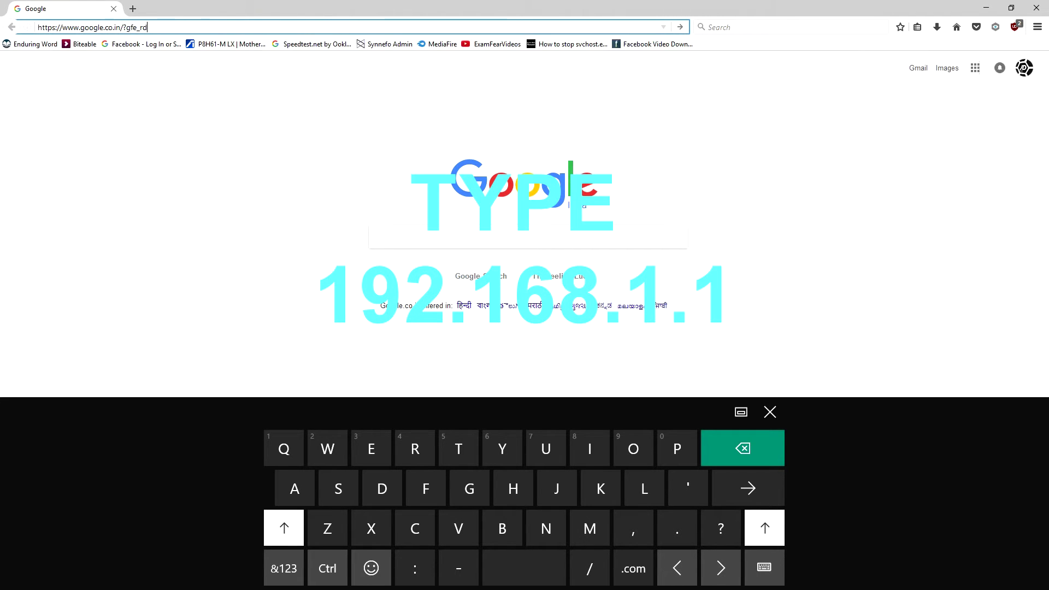
pyautogui.press('BackSpace')
pyautogui.press('BackSpace')
pyautogui.press('BackSpace')
pyautogui.press('BackSpace')
pyautogui.press('BackSpace')
pyautogui.press('BackSpace')
pyautogui.press('BackSpace')
pyautogui.press('BackSpace')
pyautogui.press('BackSpace')
pyautogui.press('BackSpace')
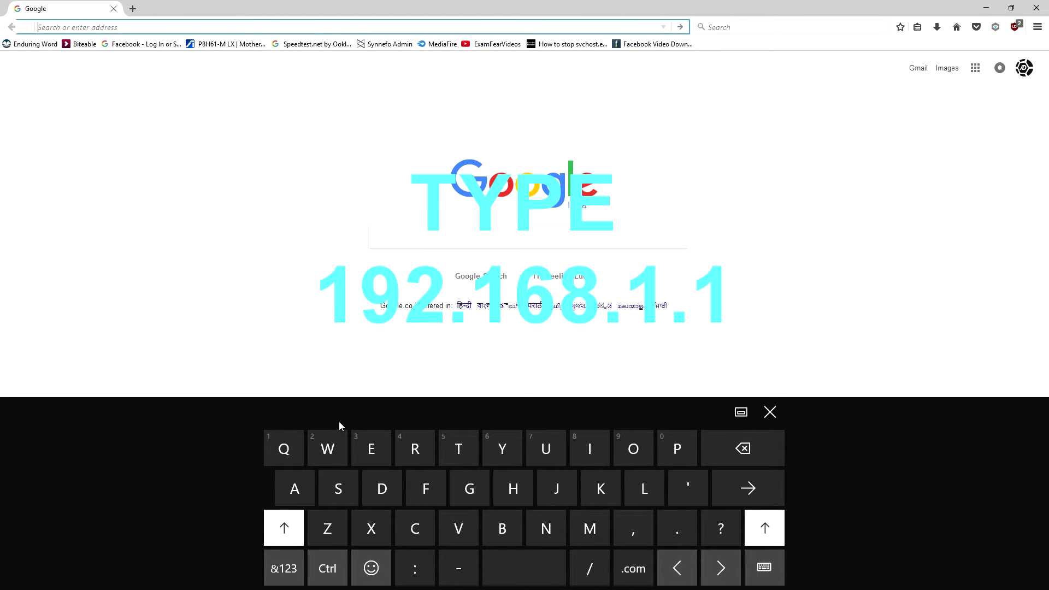
pyautogui.click(284, 568)
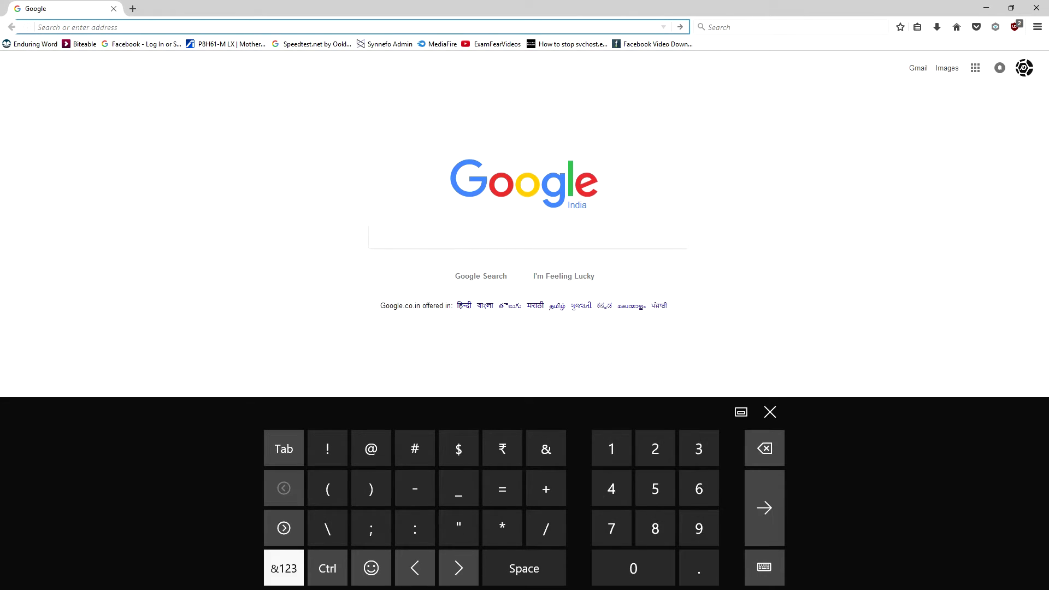
# Step: Enter 192.168.1.1 in the address bar to load the JioFi router admin page
pyautogui.write('1')
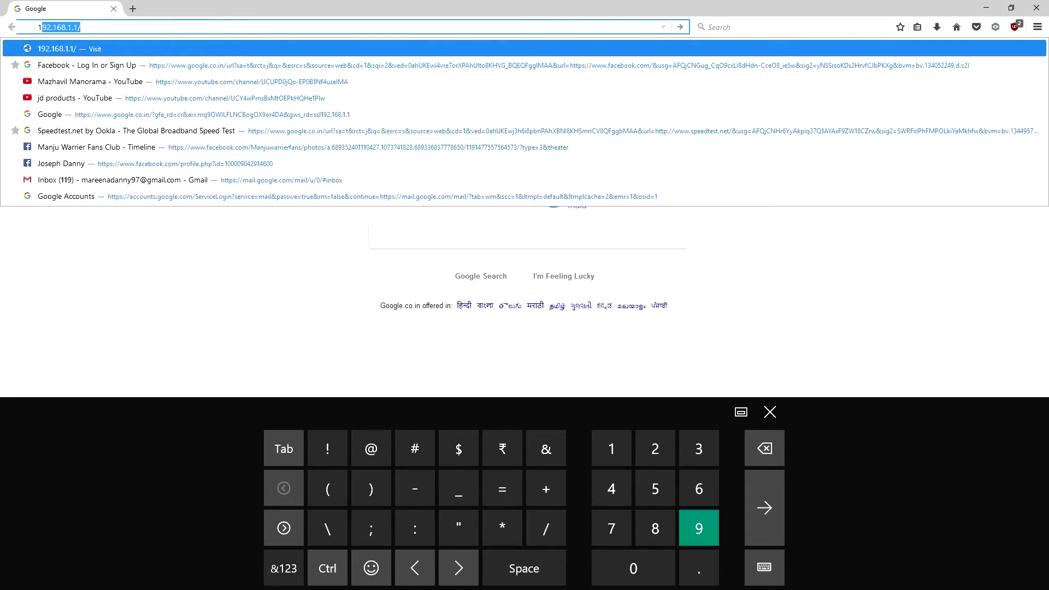
pyautogui.write('92')
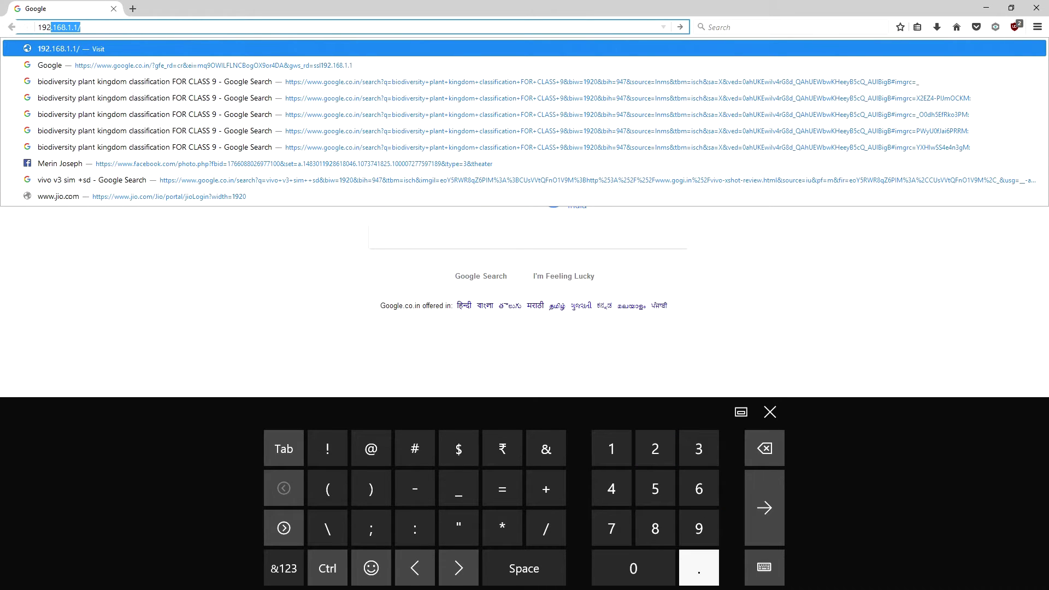
pyautogui.write('.1')
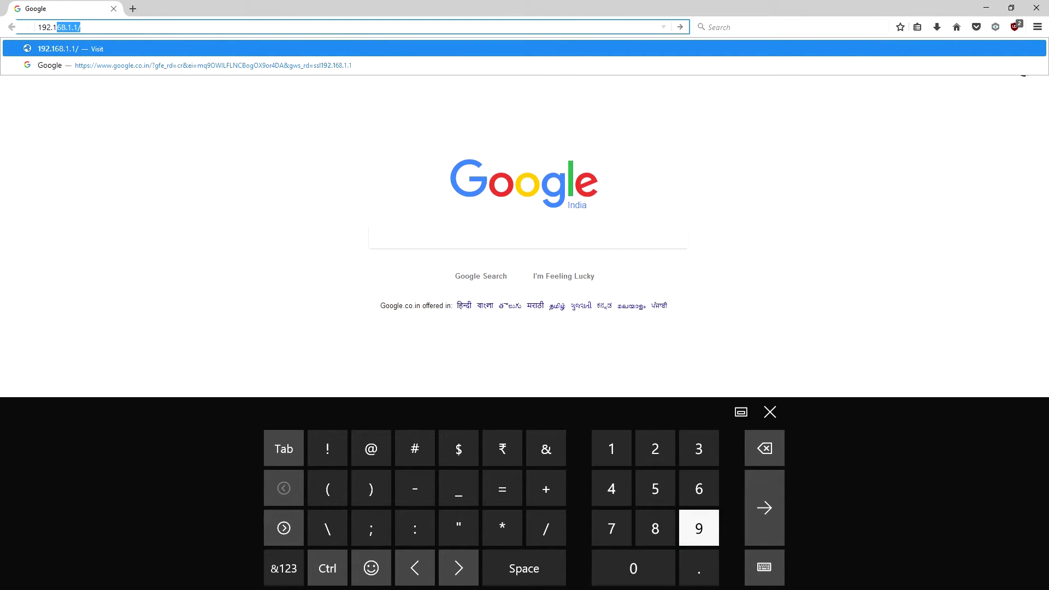
pyautogui.write('68.')
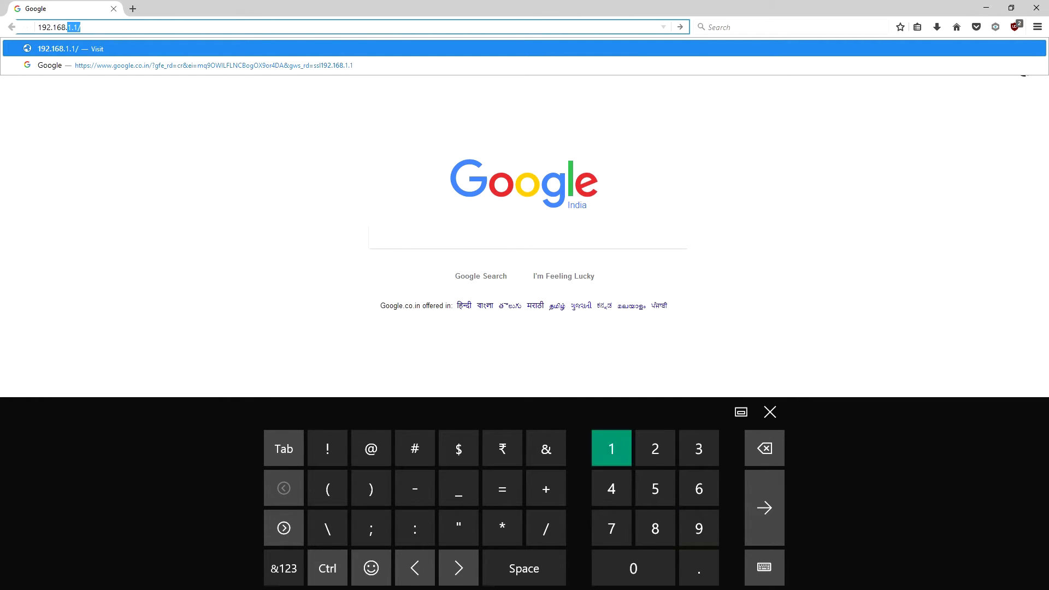
pyautogui.write('1.')
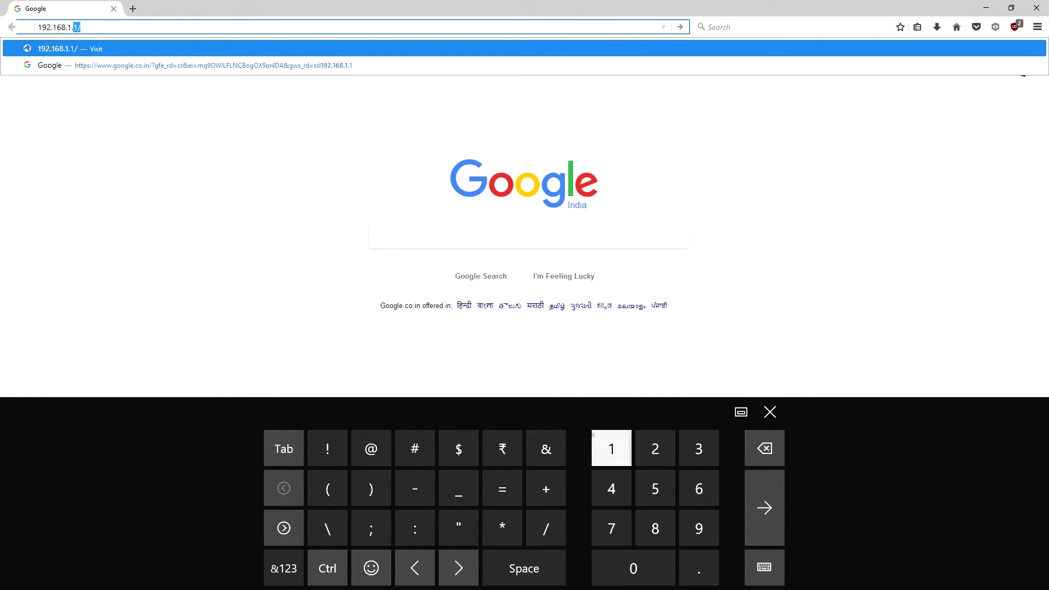
pyautogui.write('1')
pyautogui.press('Return')
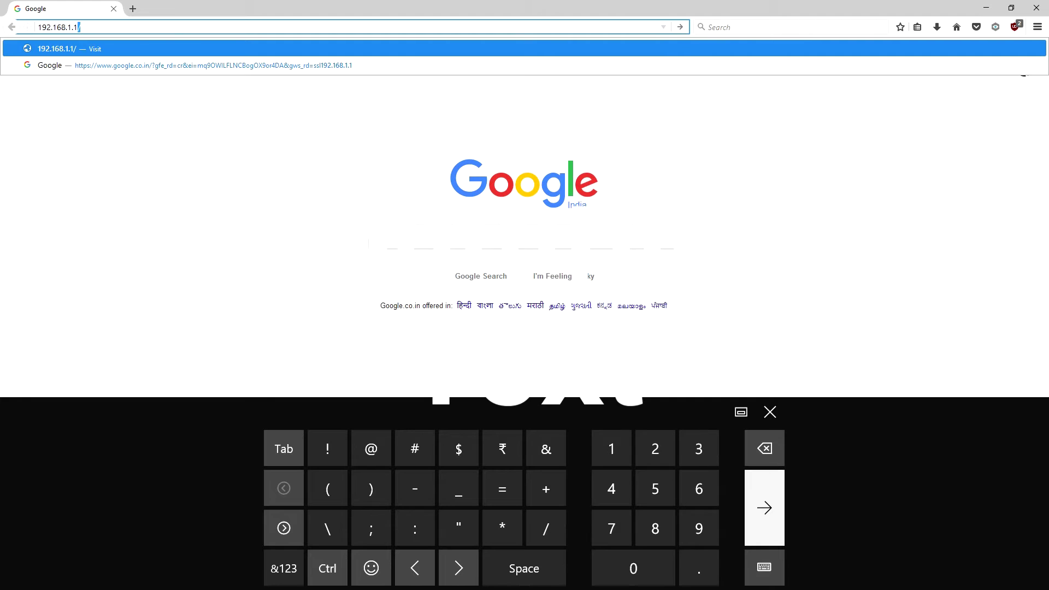
pyautogui.press('Return')
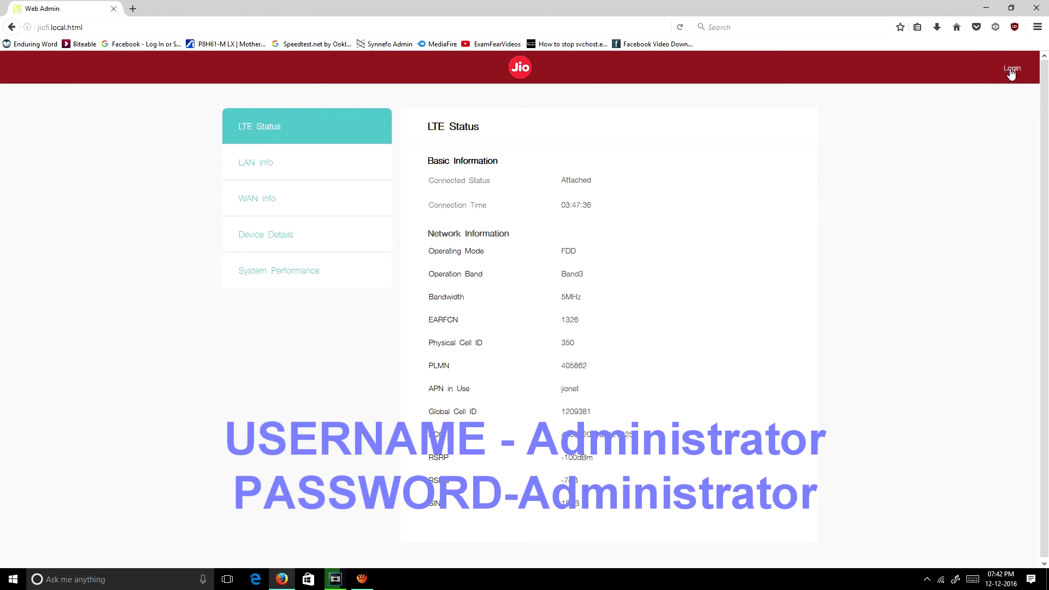
# Step: Log in to the JioFi admin panel with the saved administrator credentials
pyautogui.click(1010, 70)
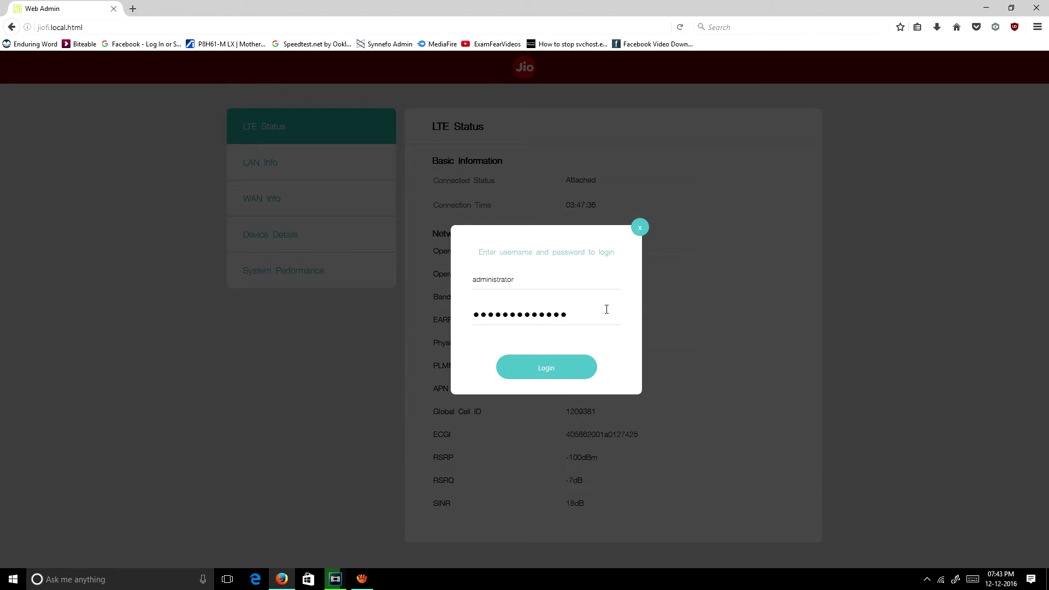
pyautogui.click(527, 371)
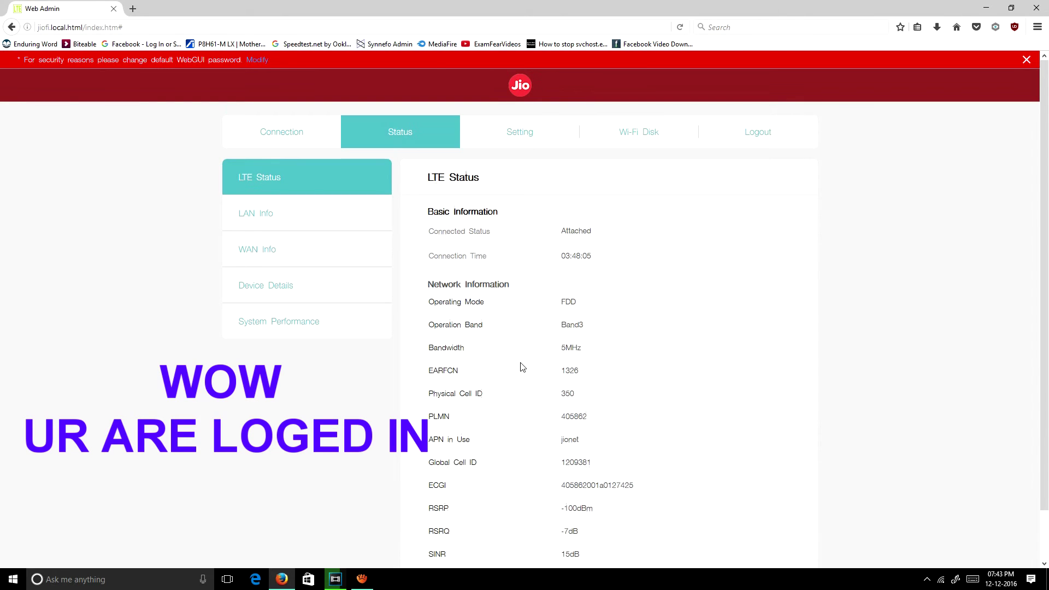
# Step: Minimize aTube Catcher and show the router's Setting > Wi-Fi Settings page
pyautogui.click(361, 579)
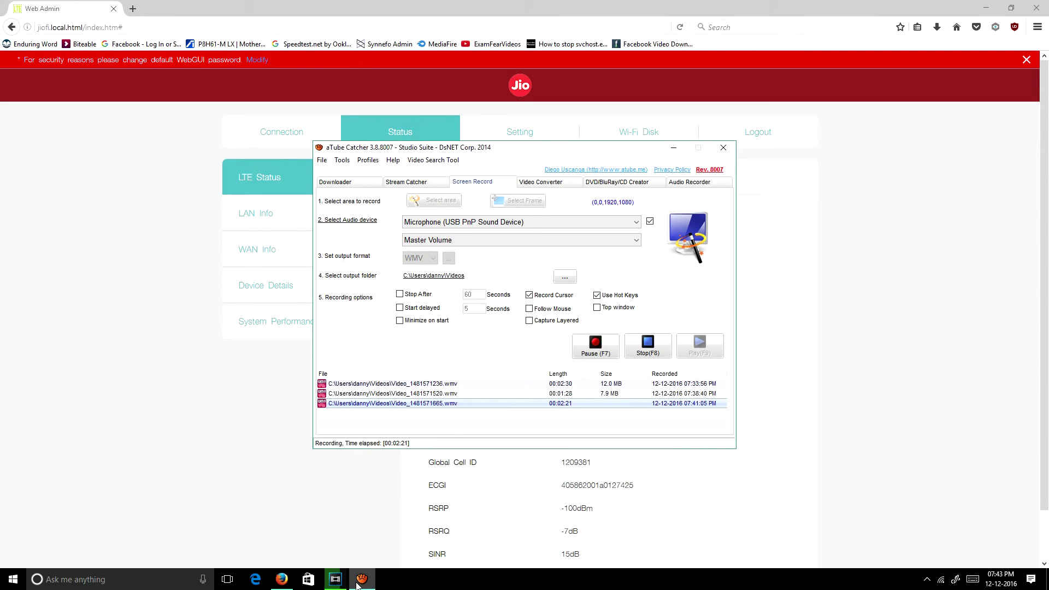
pyautogui.click(356, 584)
pyautogui.click(520, 131)
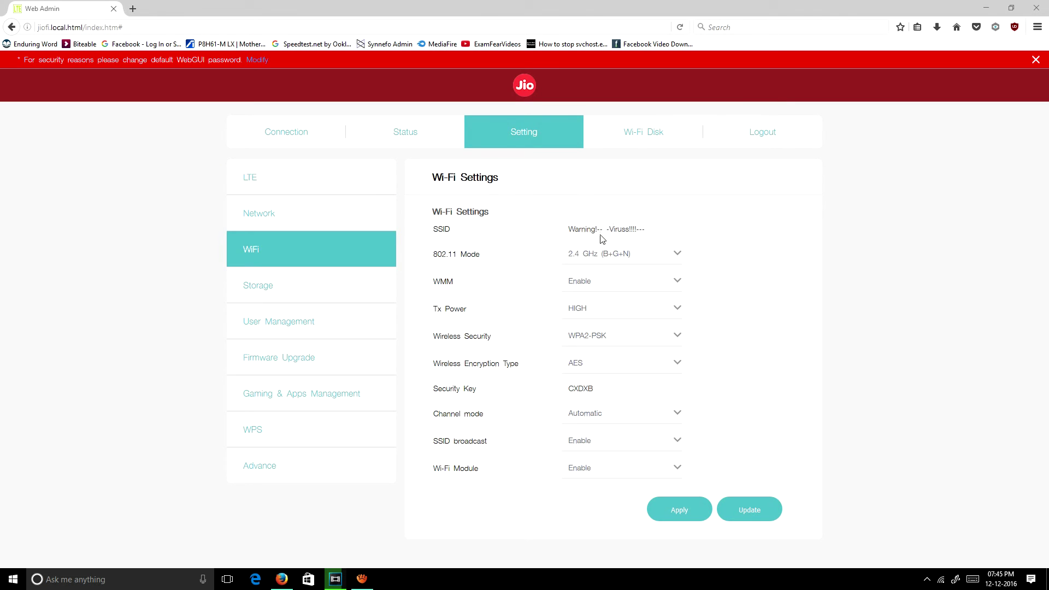
pyautogui.click(603, 264)
pyautogui.click(601, 263)
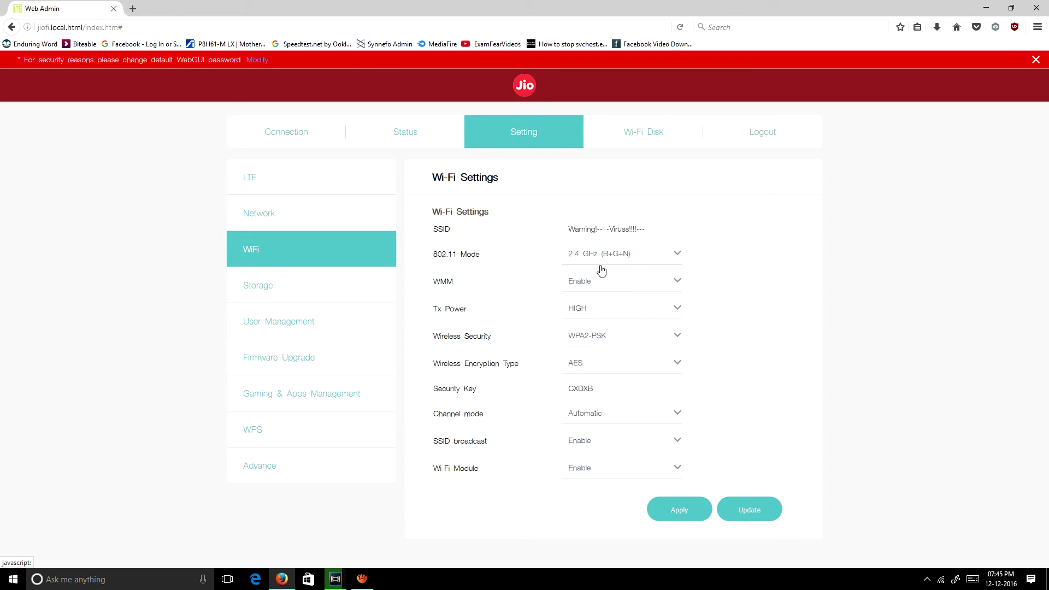
pyautogui.click(581, 311)
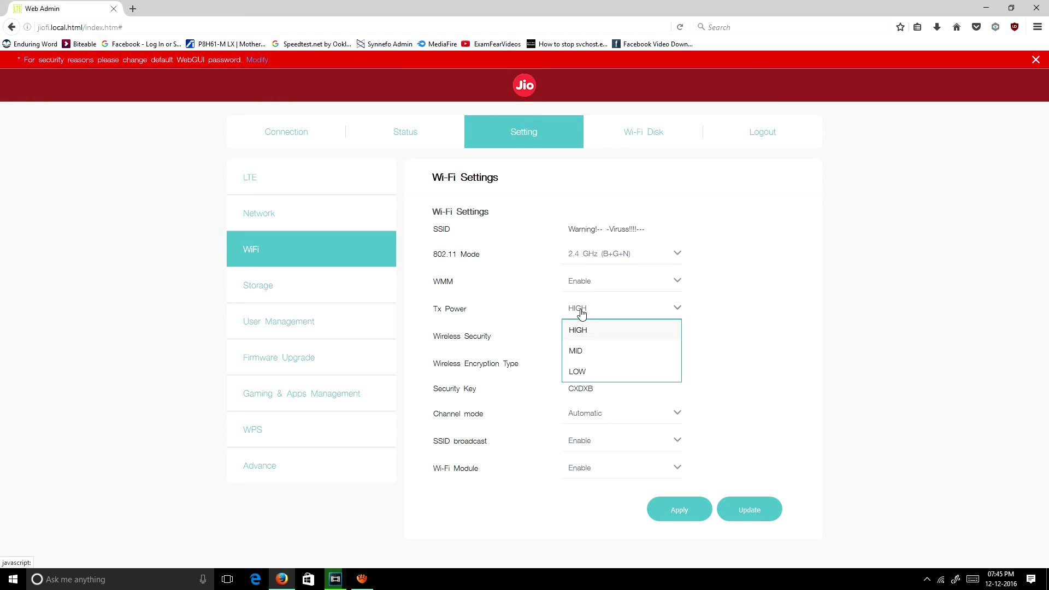
pyautogui.click(580, 311)
pyautogui.click(581, 313)
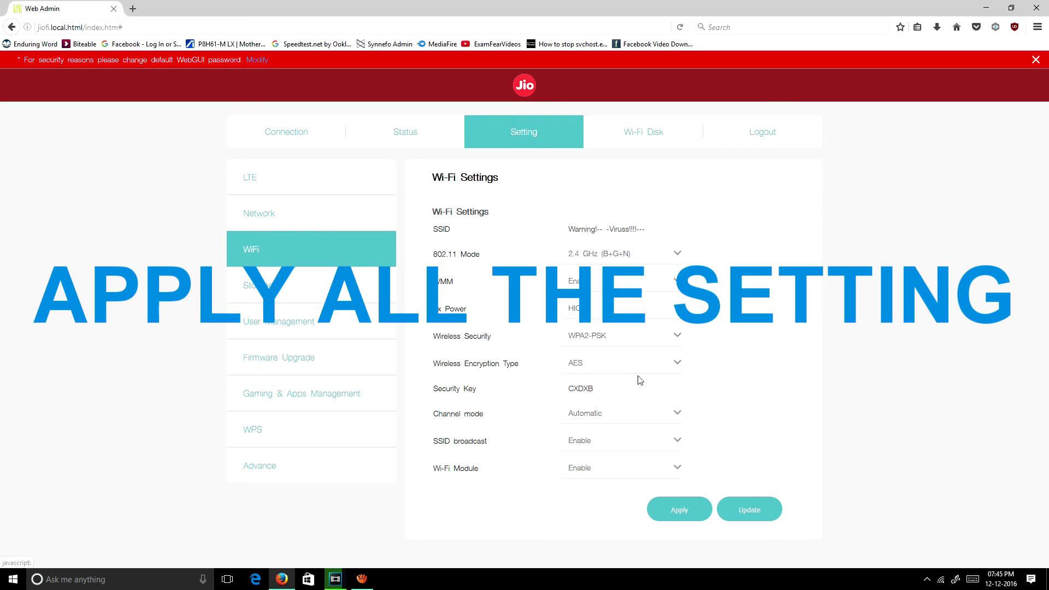
# Step: Append three extra characters to the Wi-Fi Security Key field
pyautogui.click(579, 382)
pyautogui.write('KKK')
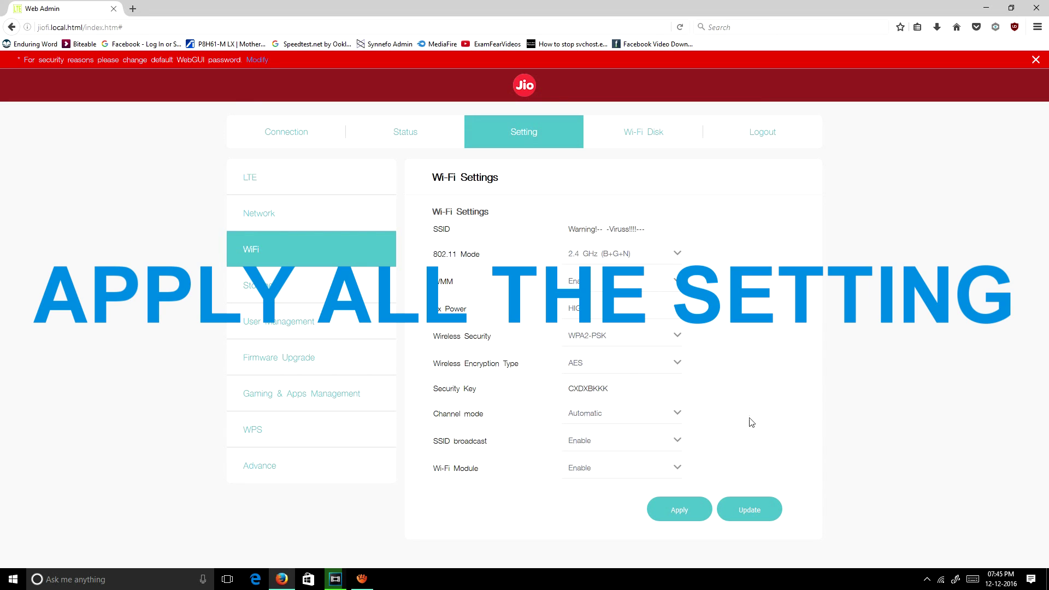